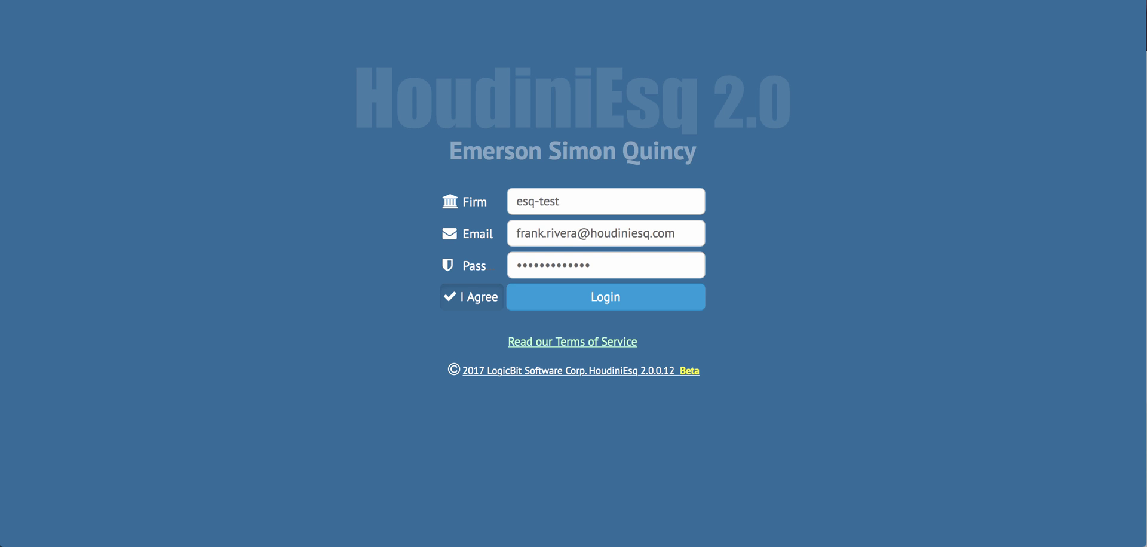
Log in to the firm account and expand the Intake Configuration section of the general admin settings.
left_click(678, 305)
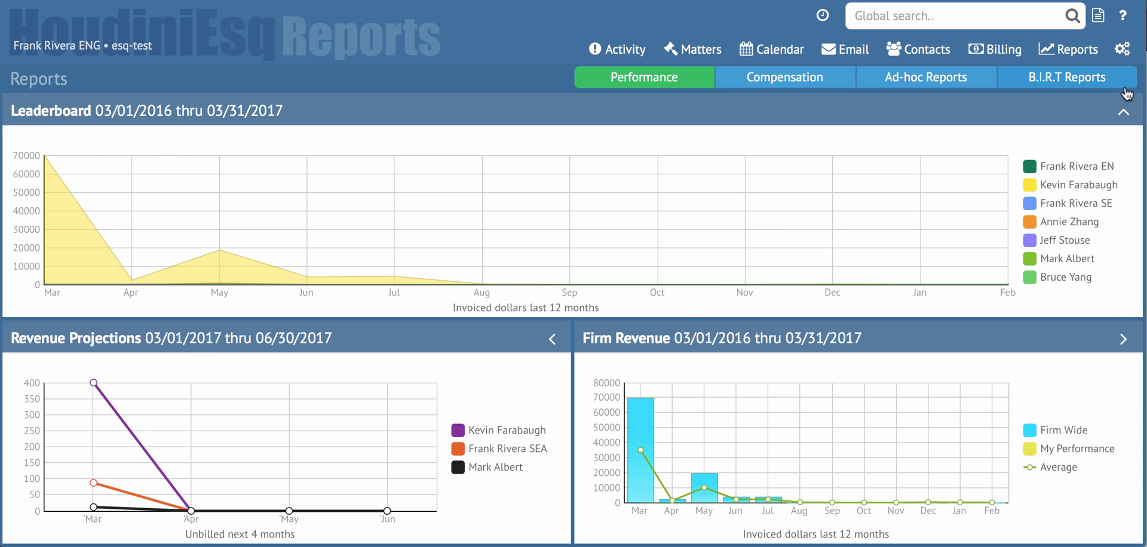
left_click(1124, 50)
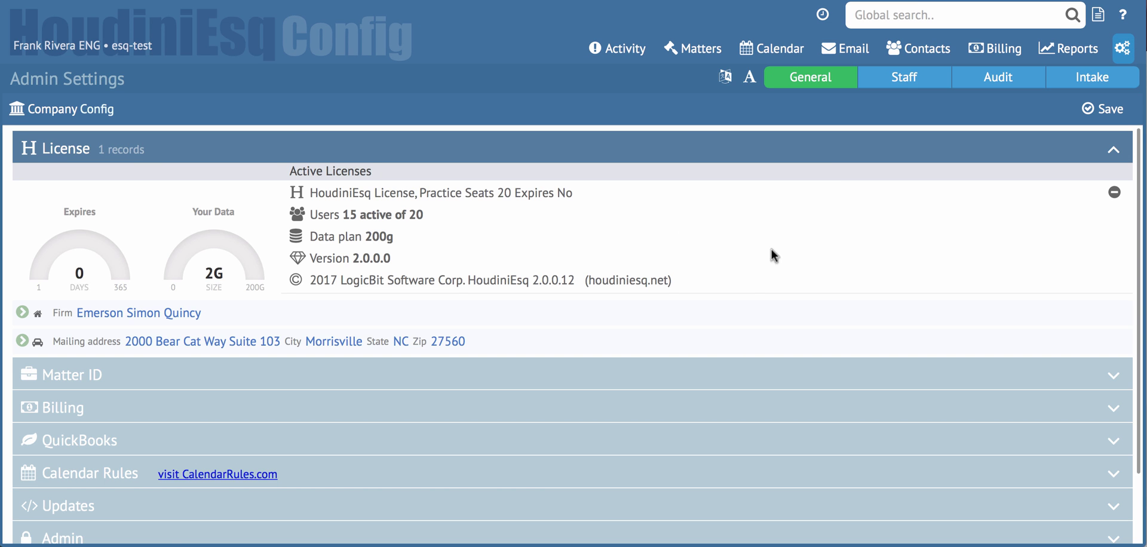
scroll(728, 383, "down", 2)
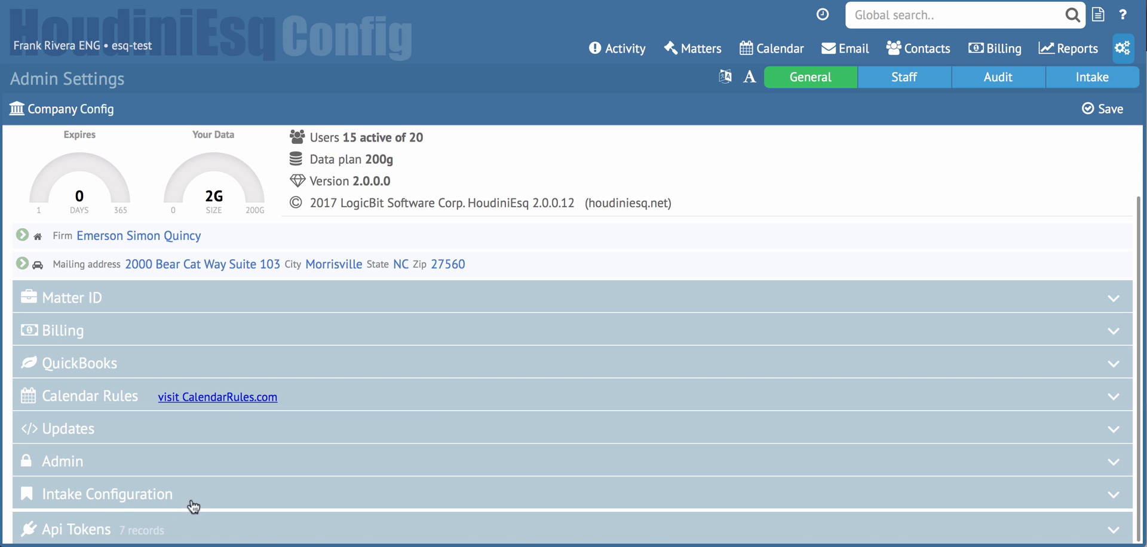
left_click(142, 499)
scroll(248, 441, "down", 1)
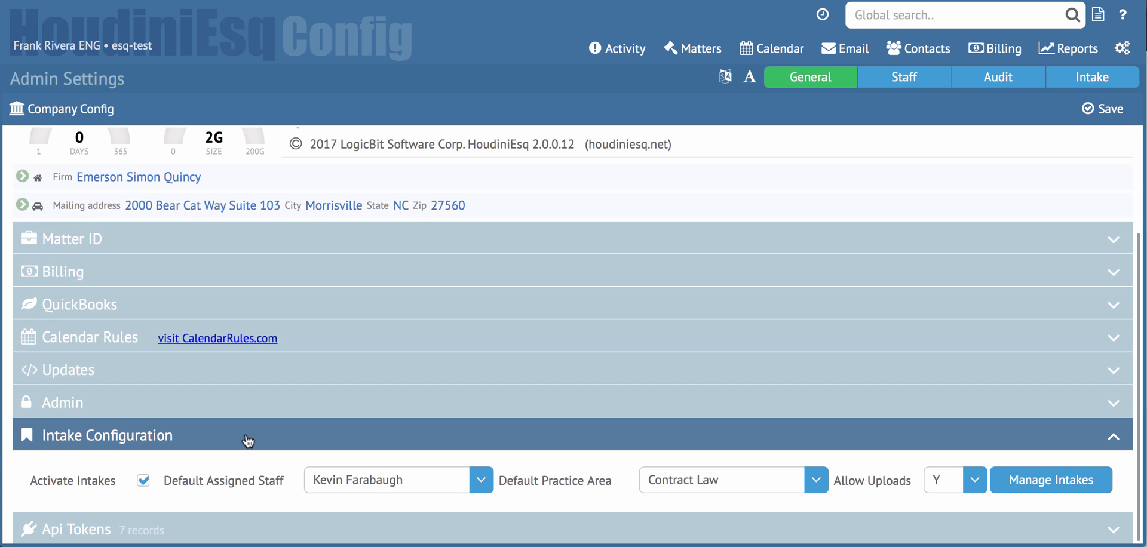
Turn Activate Intakes off and back on, and open the Bankruptcy intake for management.
left_click(144, 482)
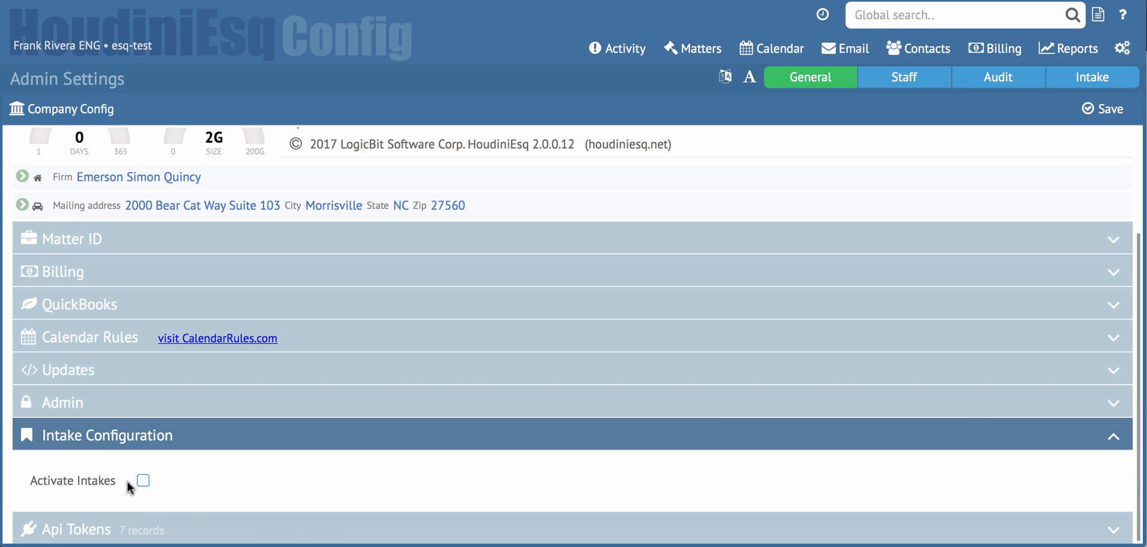
left_click(143, 481)
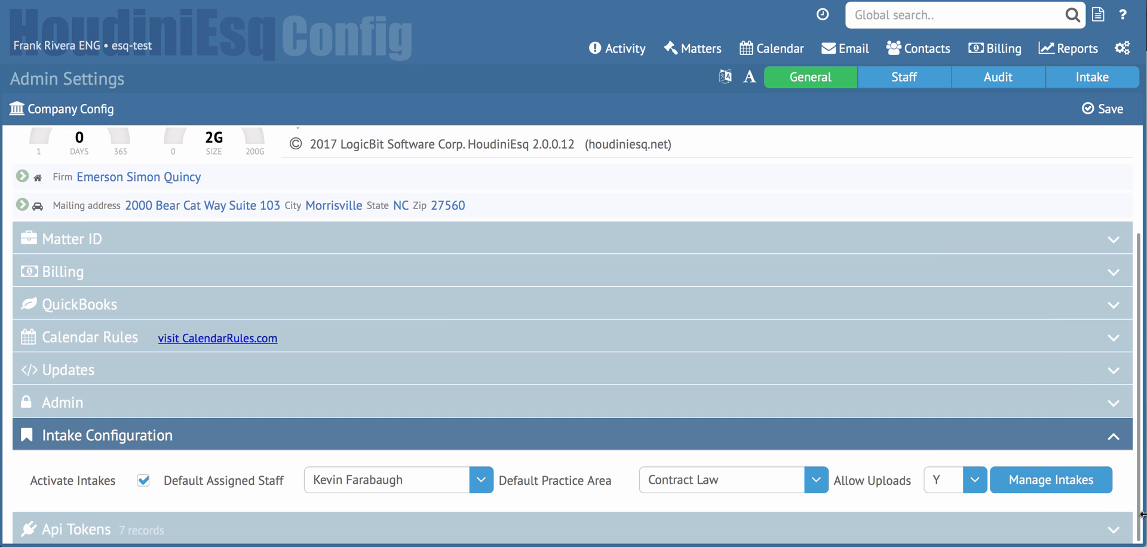
left_click(1052, 482)
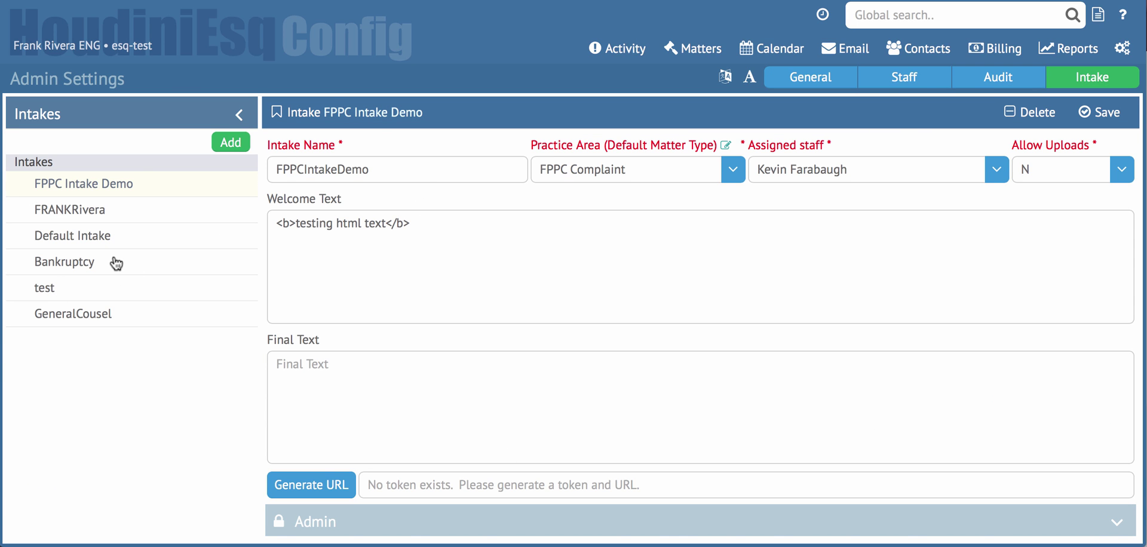
left_click(114, 263)
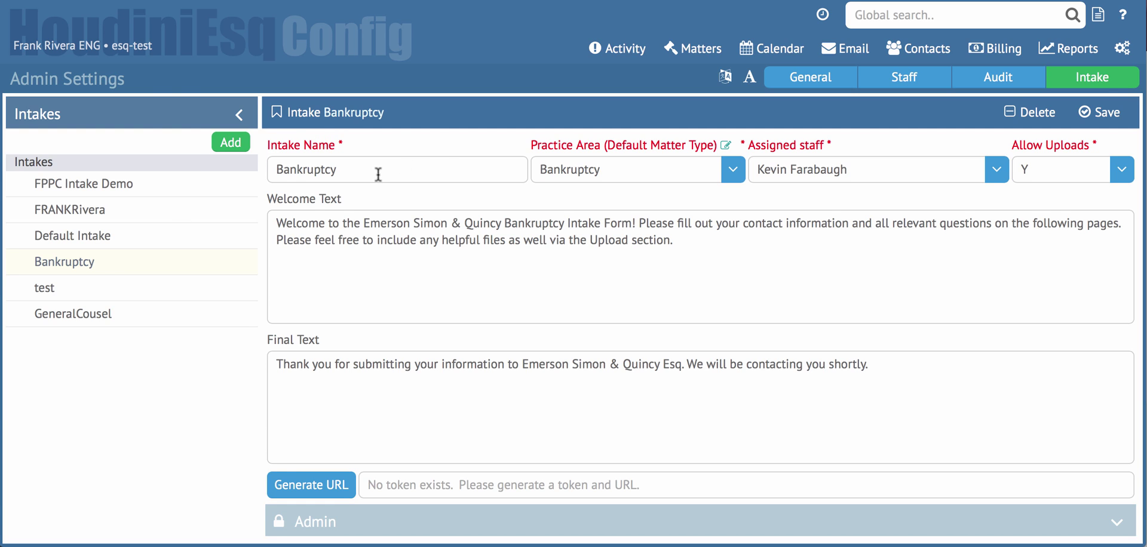
Review the Bankruptcy intake's name, practice area, welcome text and final text.
left_click(370, 171)
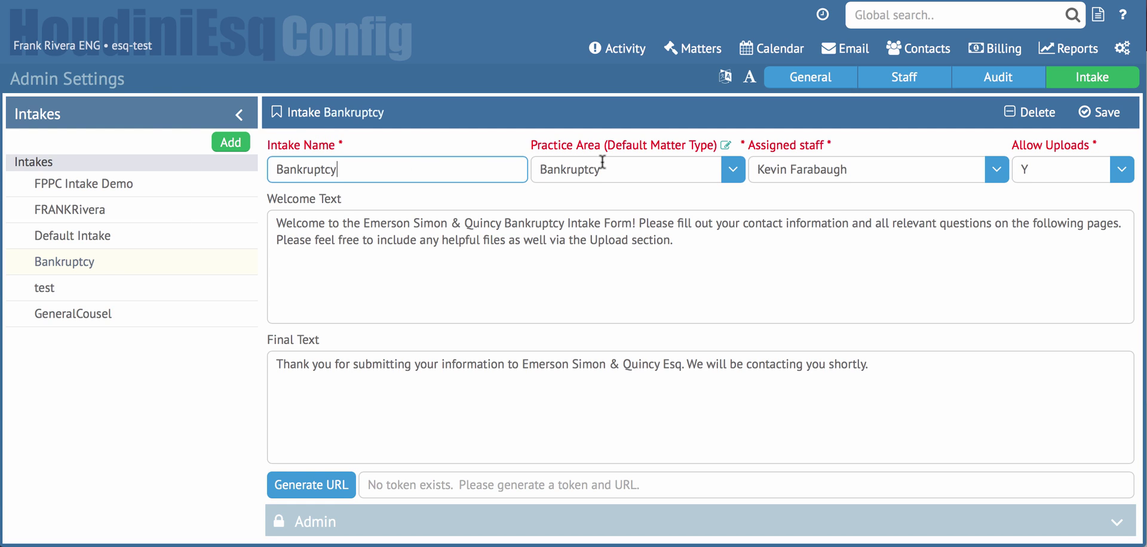
left_click(604, 170)
left_click(512, 175)
left_click(711, 245)
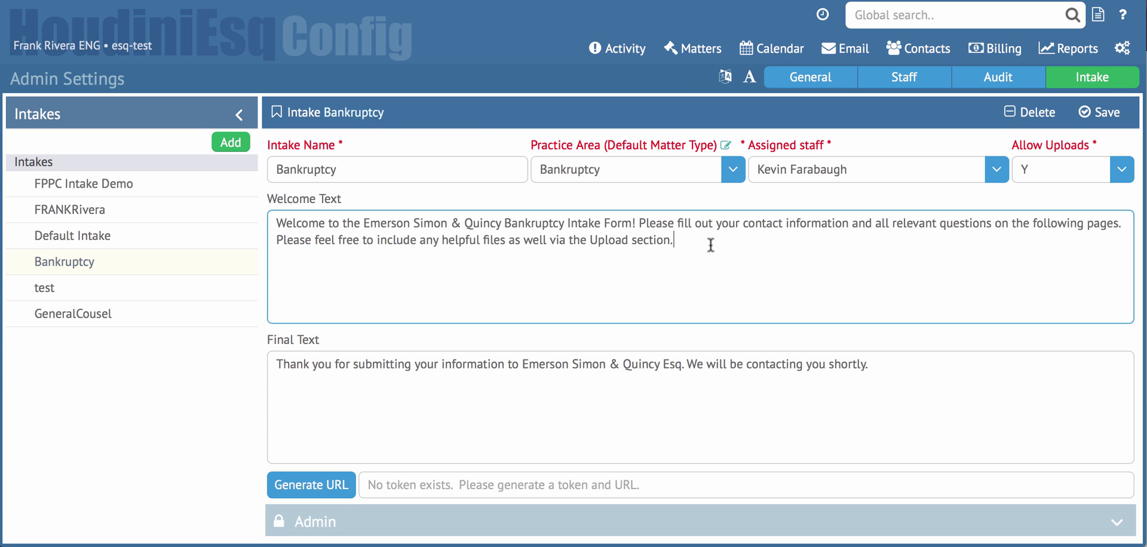
left_click(810, 386)
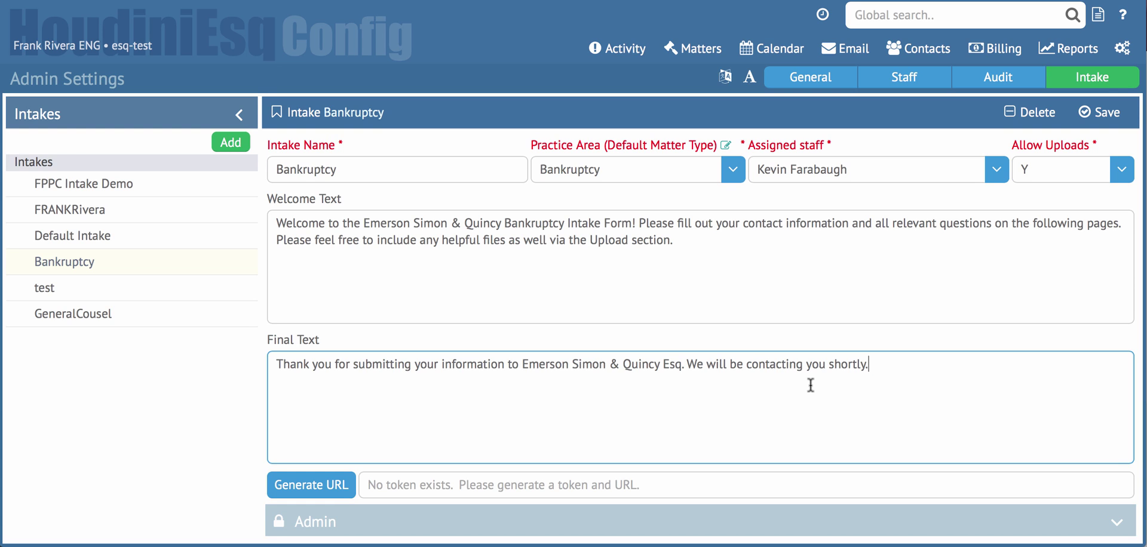
Generate the Bankruptcy intake's URL and change its scheme to https.
left_click(314, 494)
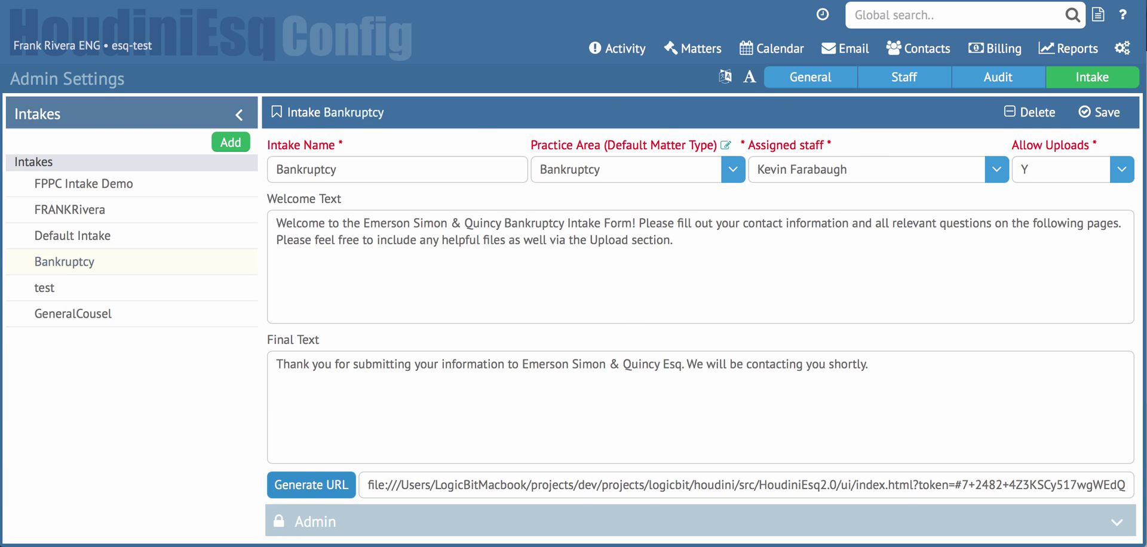
left_click(384, 484)
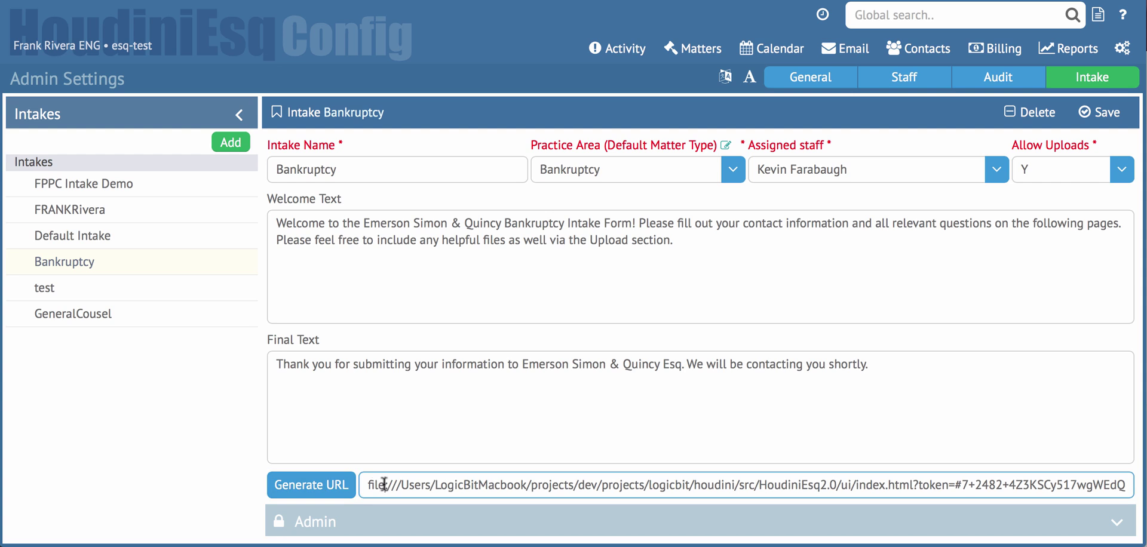
left_click_drag(384, 484, 354, 485)
type("https")
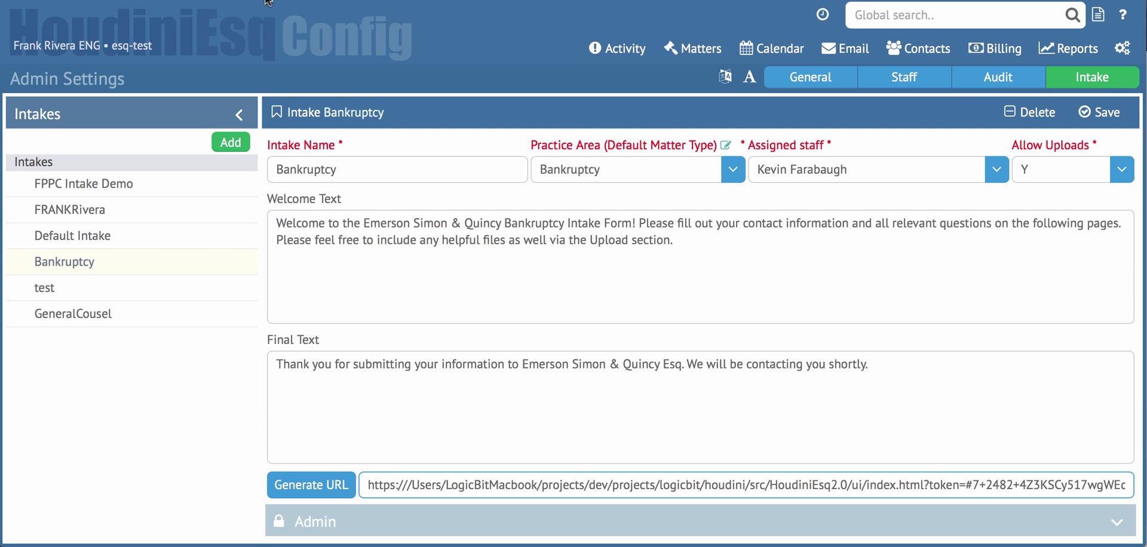
Open the Bankruptcy intake wizard and compare its welcome page with the intake's configured Welcome Text.
left_click(266, 0)
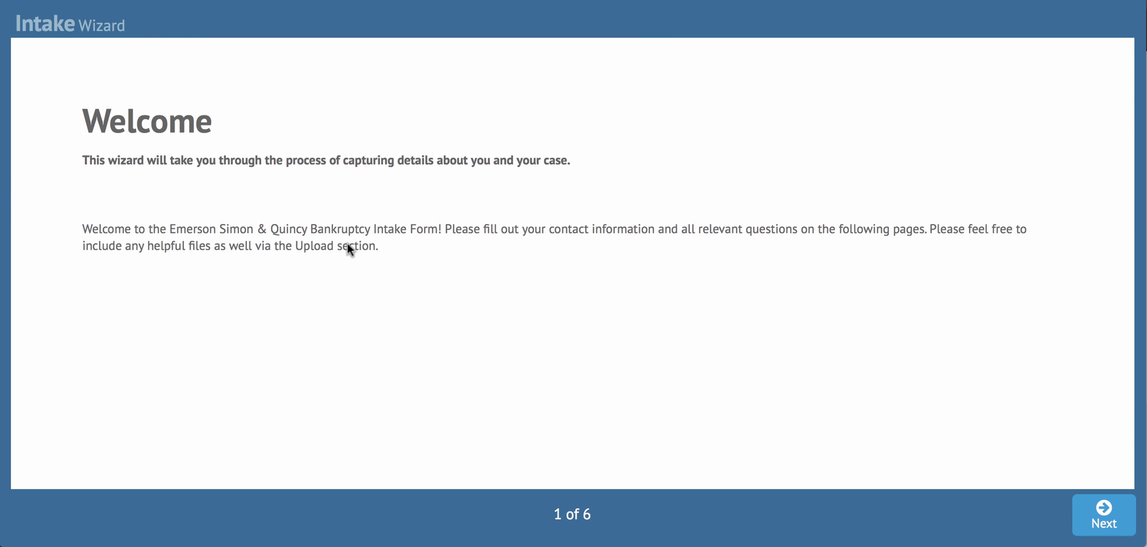
left_click(127, 1)
left_click_drag(275, 215, 730, 245)
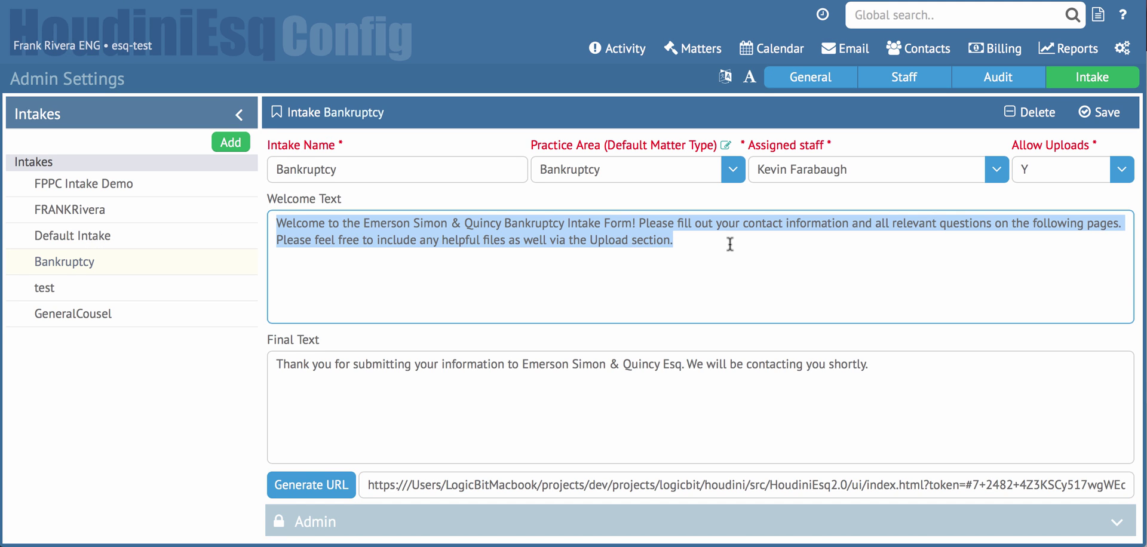
left_click(216, 1)
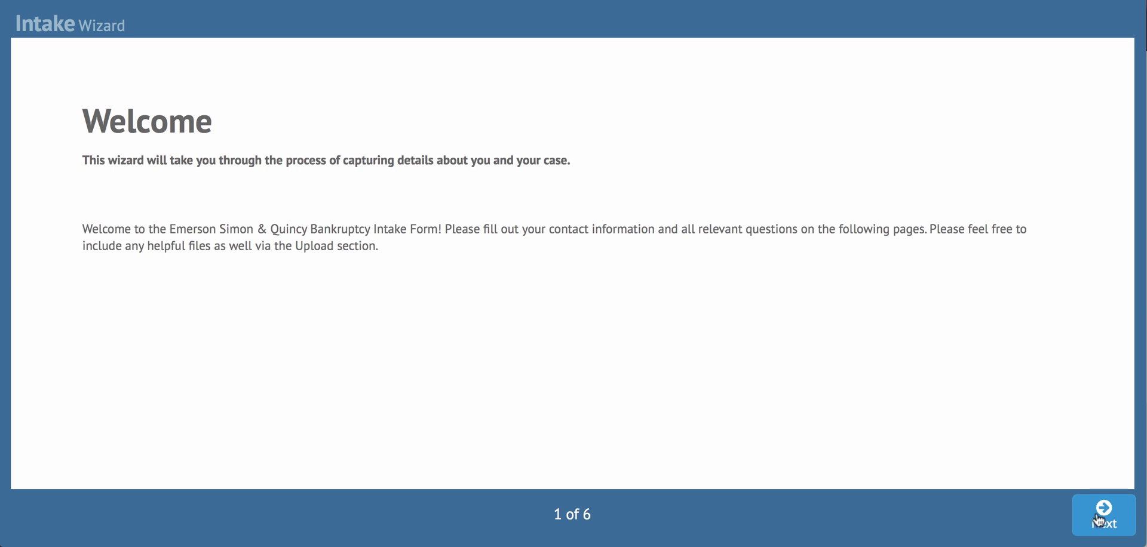
Fill in the wizard's contact details with the contact's full name, company LOgicBit Software, Work phone number with extension, and e-mail.
left_click(1102, 519)
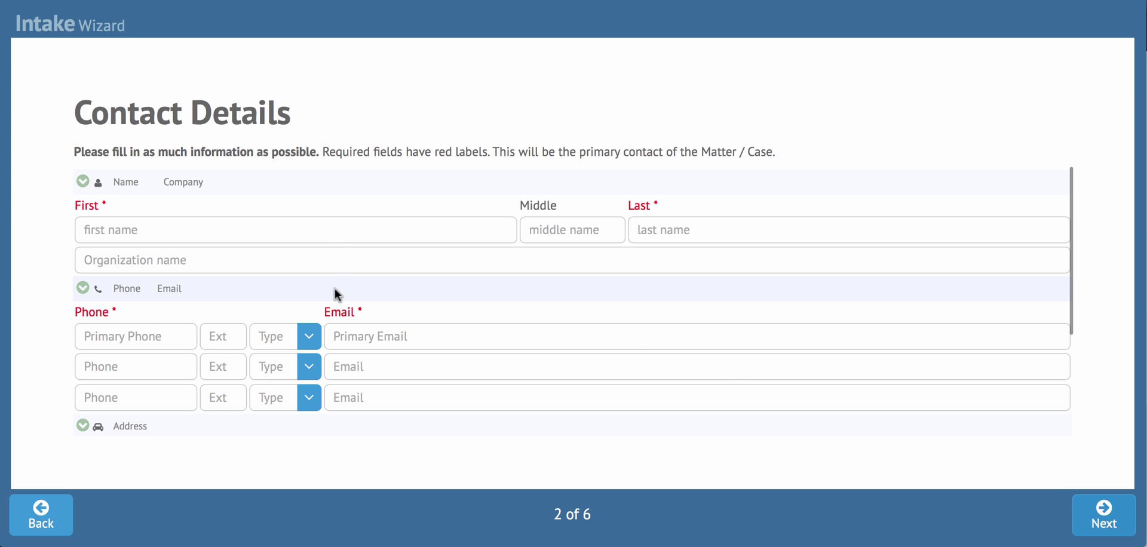
left_click(332, 242)
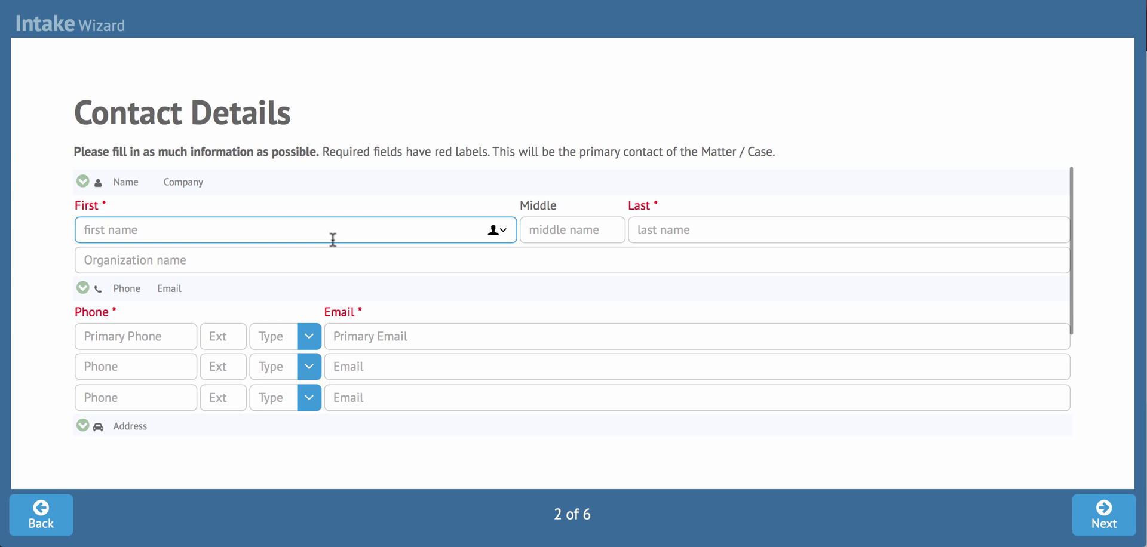
type("Frank")
key("Tab")
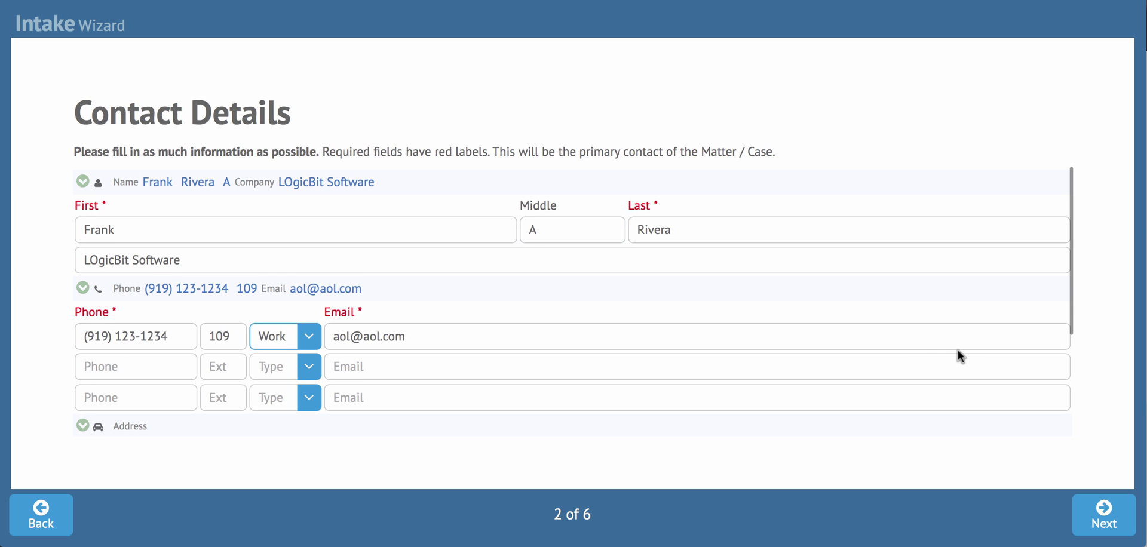
Expand the Demographics section of the contact details and enter the contact's date of birth.
scroll(958, 350, "down", 3)
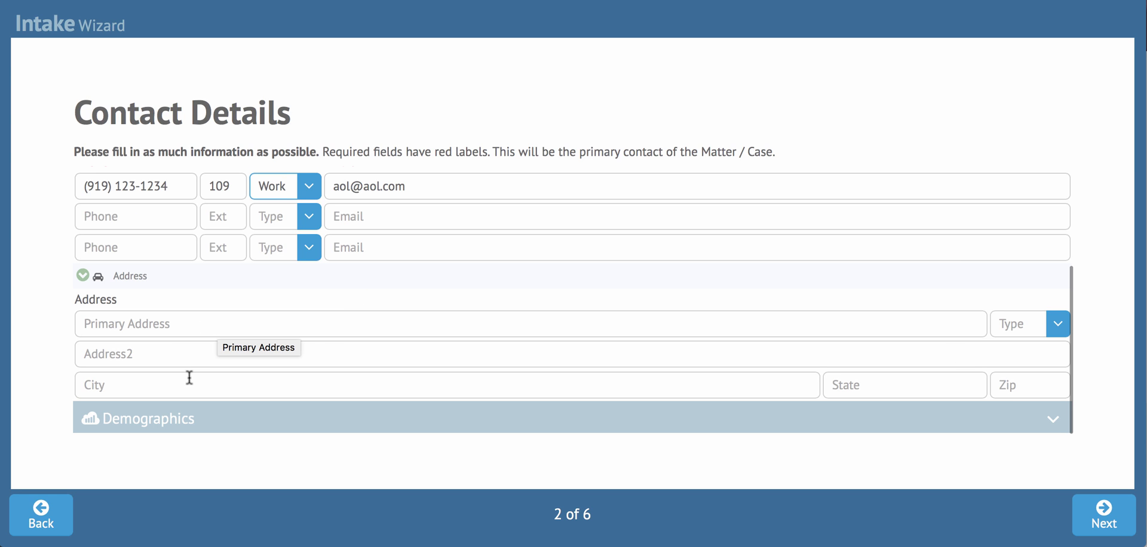
left_click(184, 416)
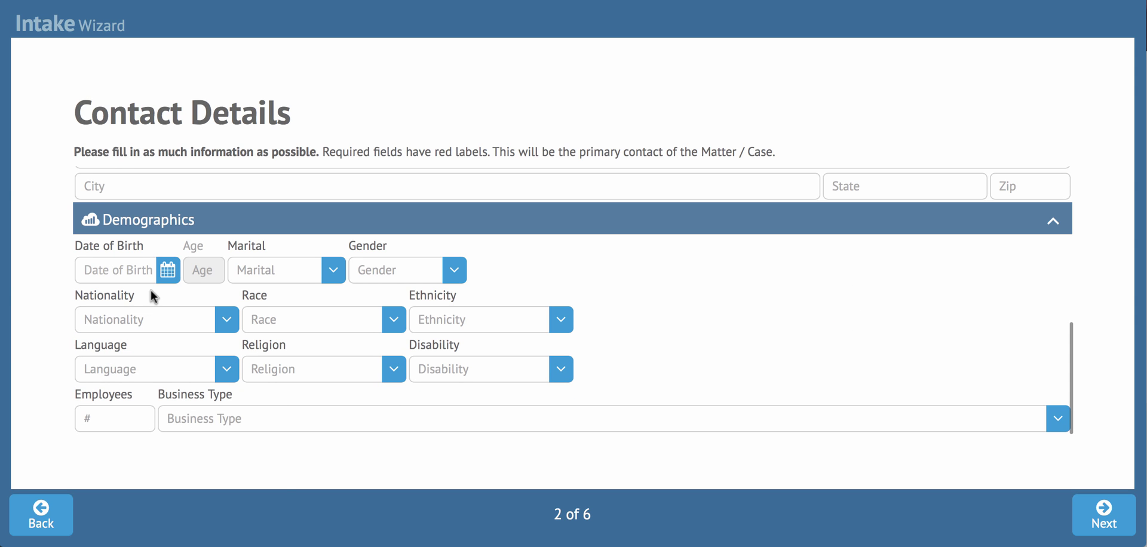
left_click(172, 271)
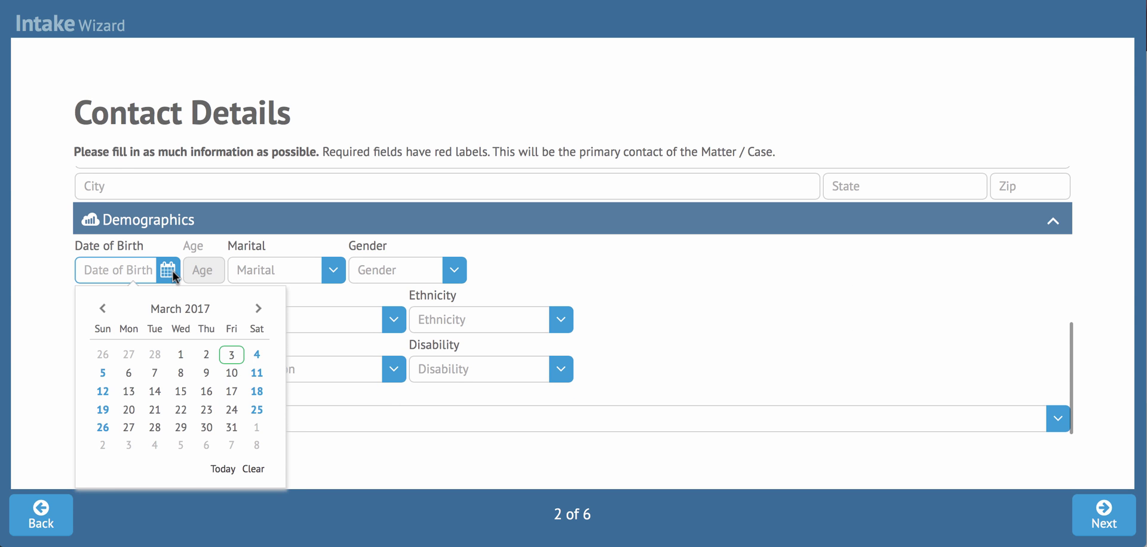
left_click(210, 373)
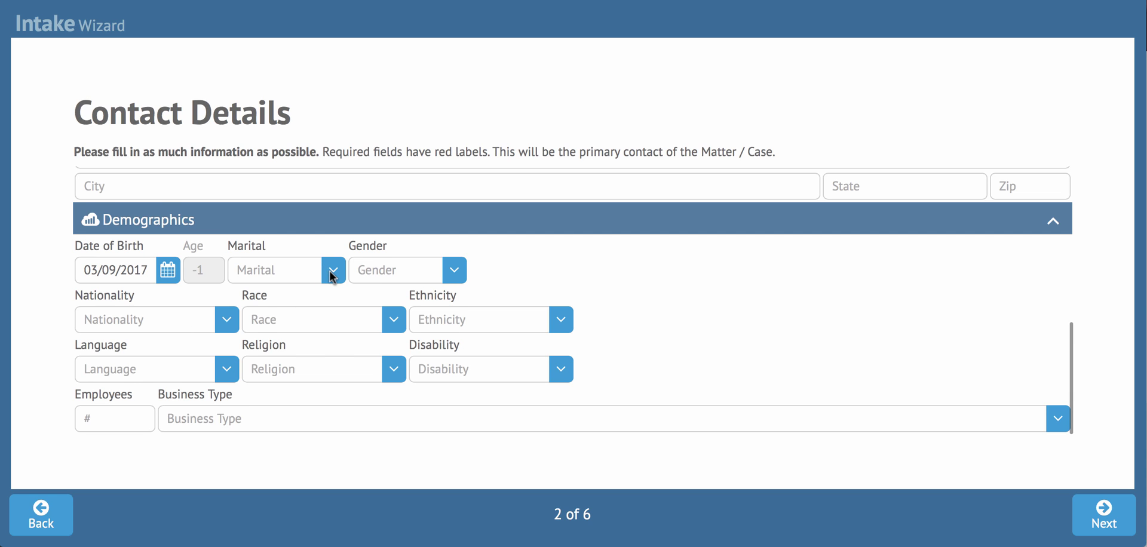
scroll(342, 361, "up", 5)
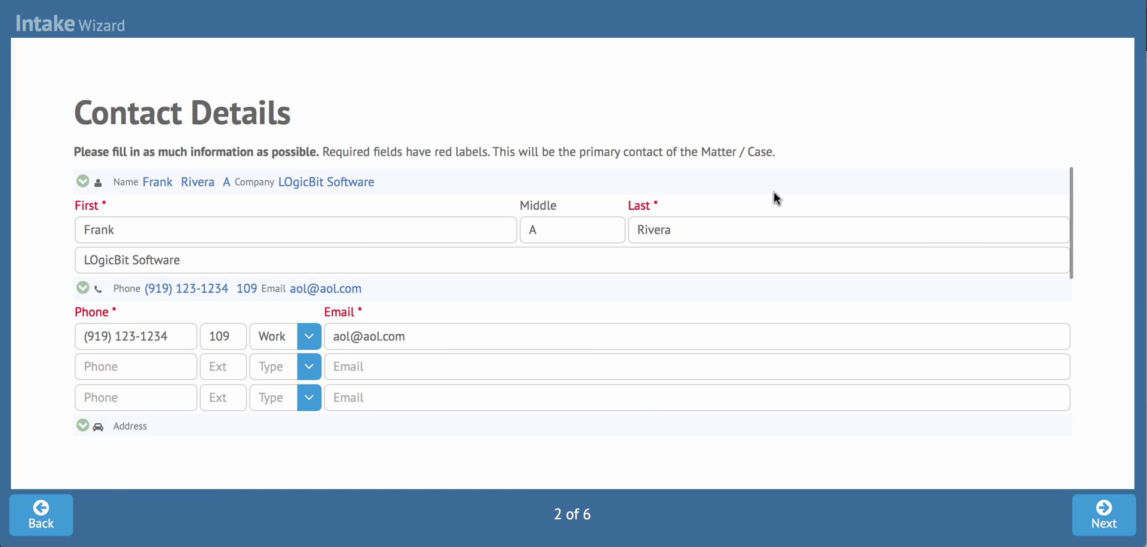
Enter the case synopsis "I would like to talk to you about my potential Bankruptcy.".
left_click(1103, 515)
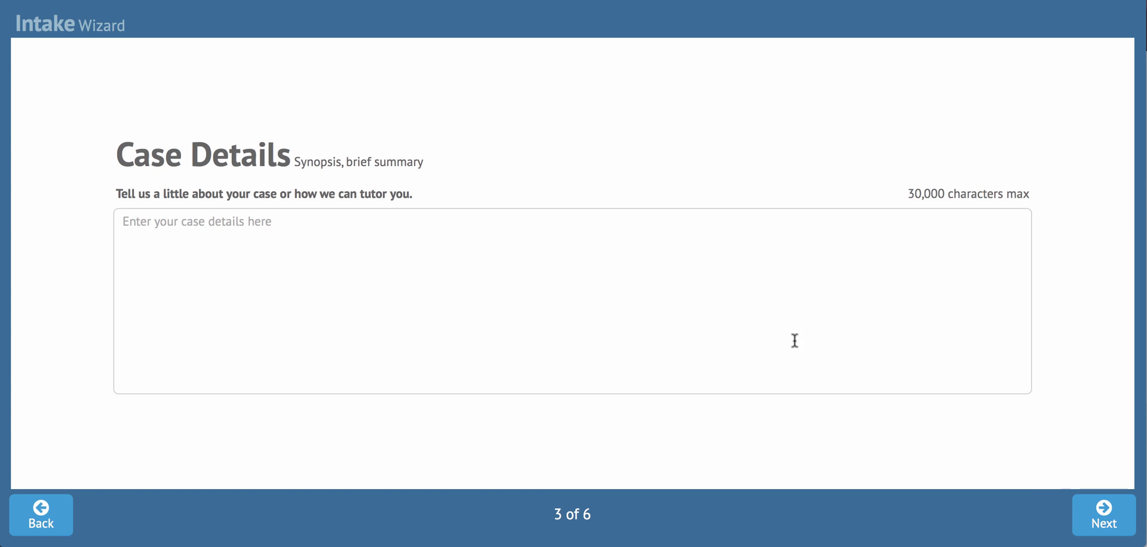
left_click(608, 295)
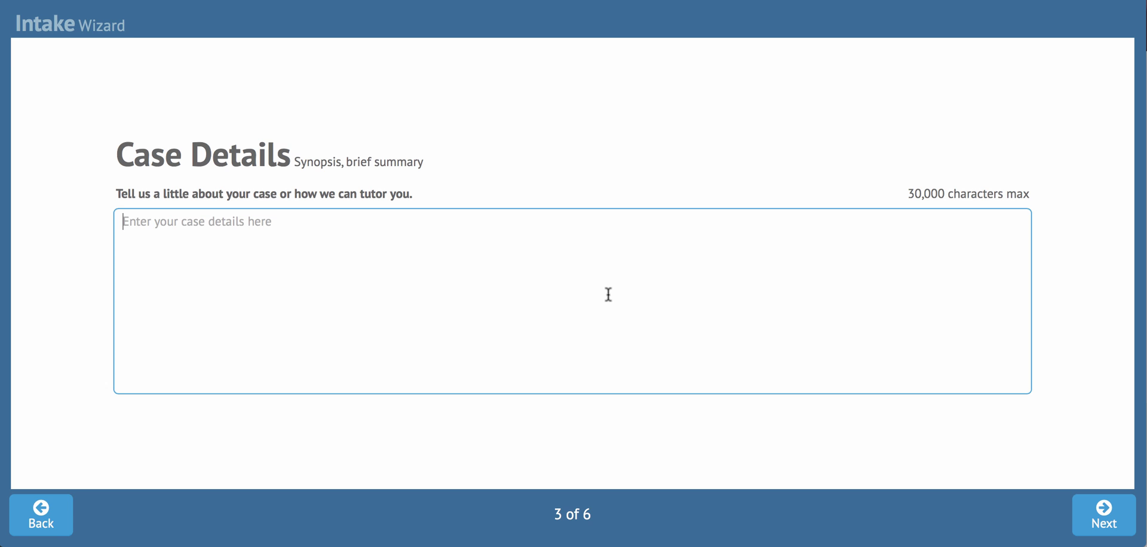
type("I would like ")
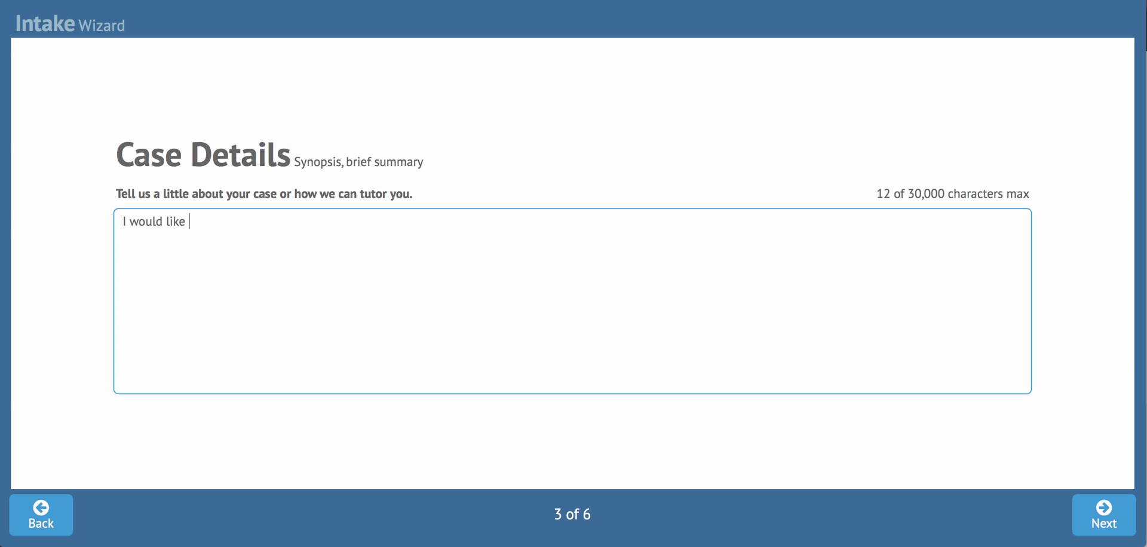
type("to talk to you about my potential Bankruptcy.")
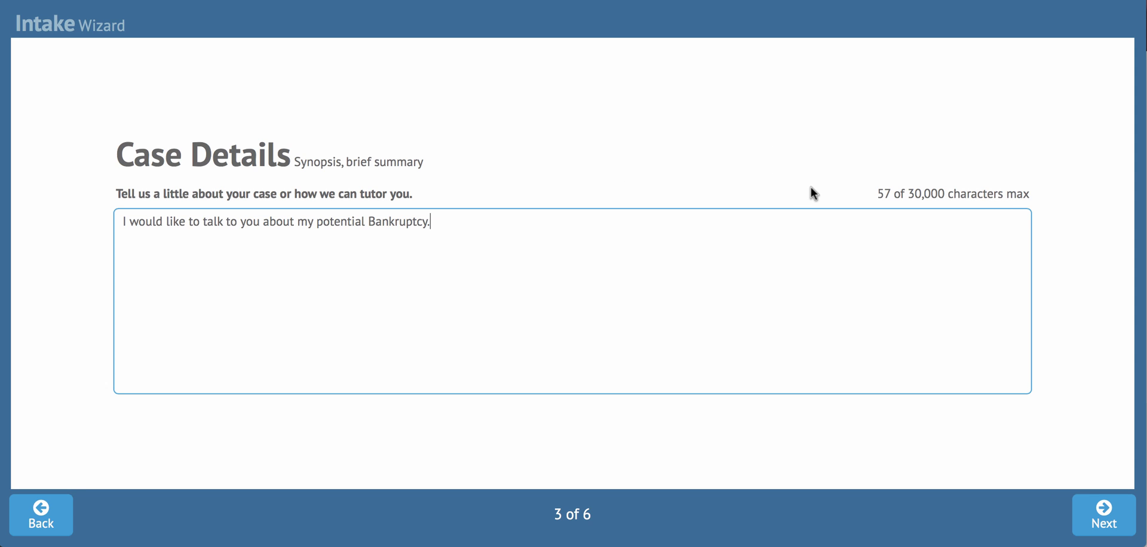
In the additional case information, set Certificate of Consulting Obtained to Y and Previous Bankruptcy Date to 03/07/2017.
left_click(1090, 518)
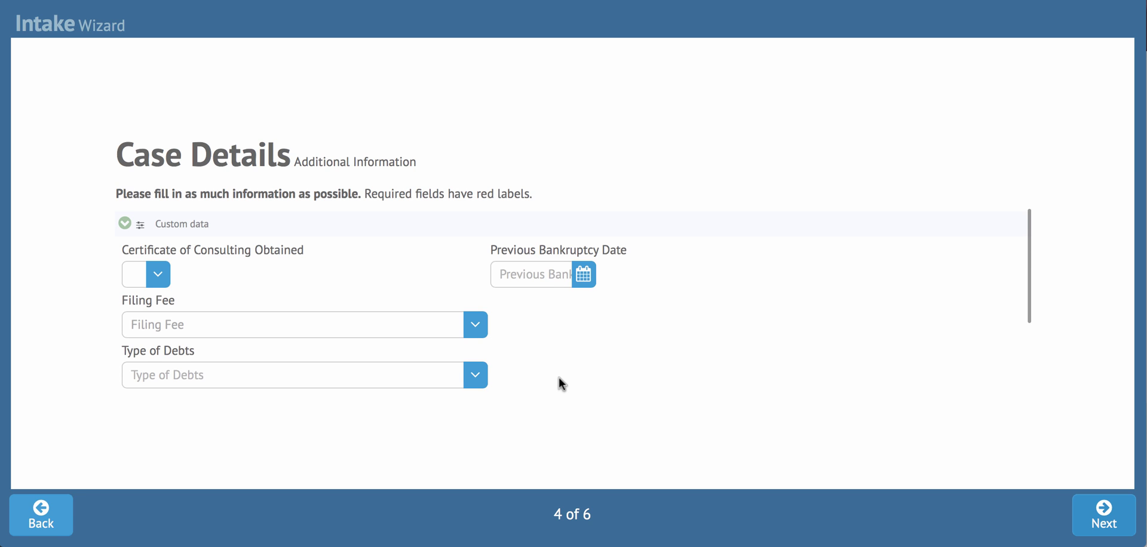
left_click(158, 274)
left_click(142, 314)
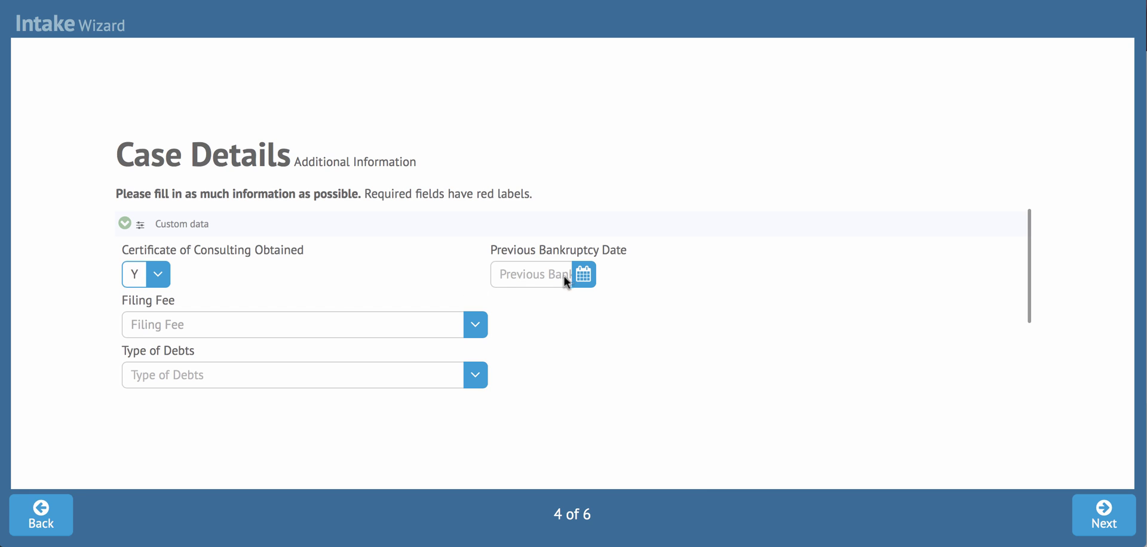
left_click(582, 276)
left_click(569, 379)
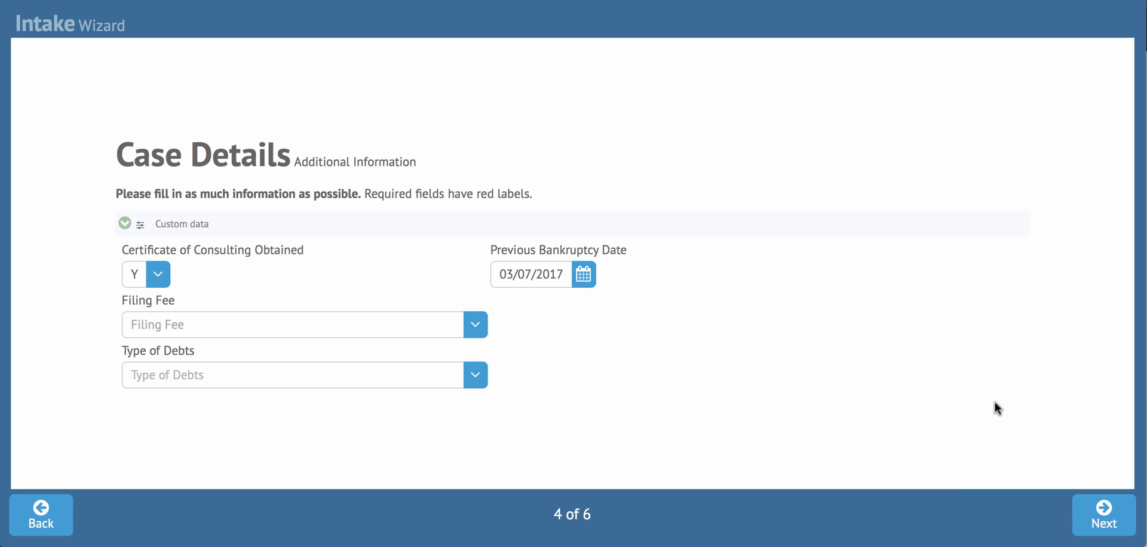
Continue to the documentation upload and add EsqLegalDoc-CourtOrder-BC11.pdf and EsqLegalDoc-Failure-to-Interact-.docx.
left_click(1111, 528)
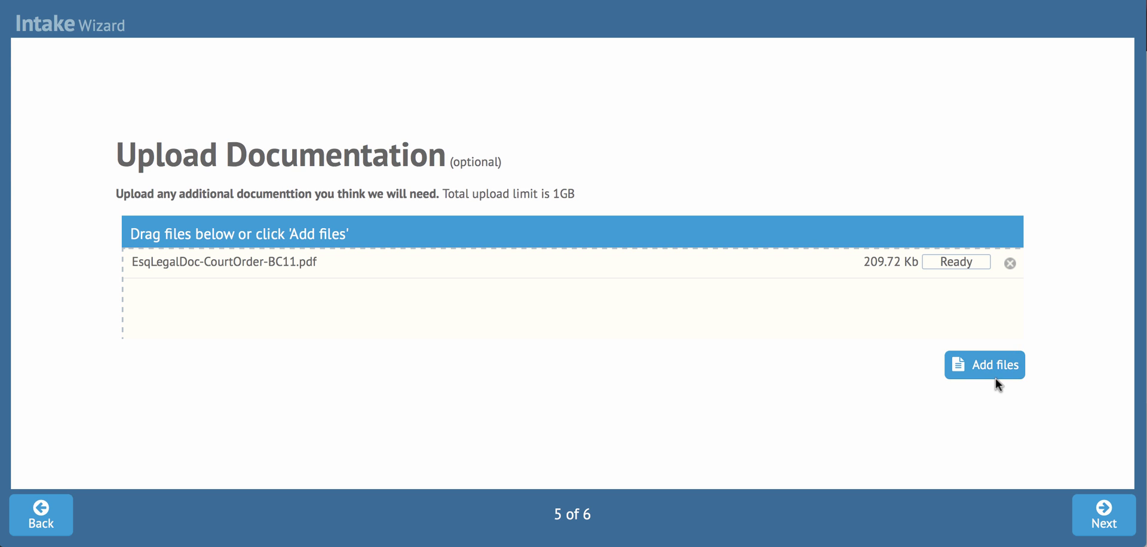
left_click(996, 375)
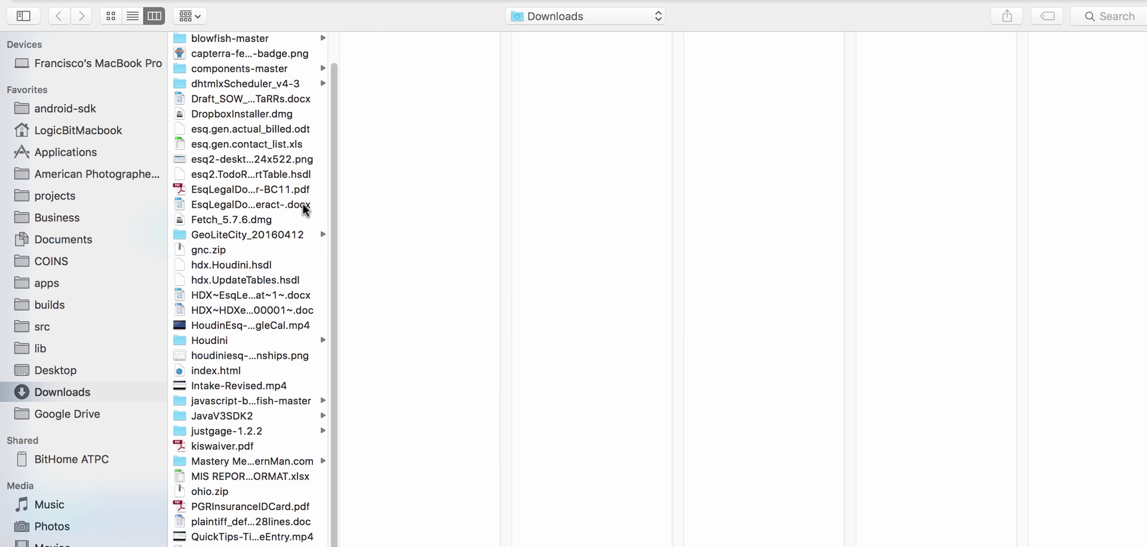
left_click(303, 205)
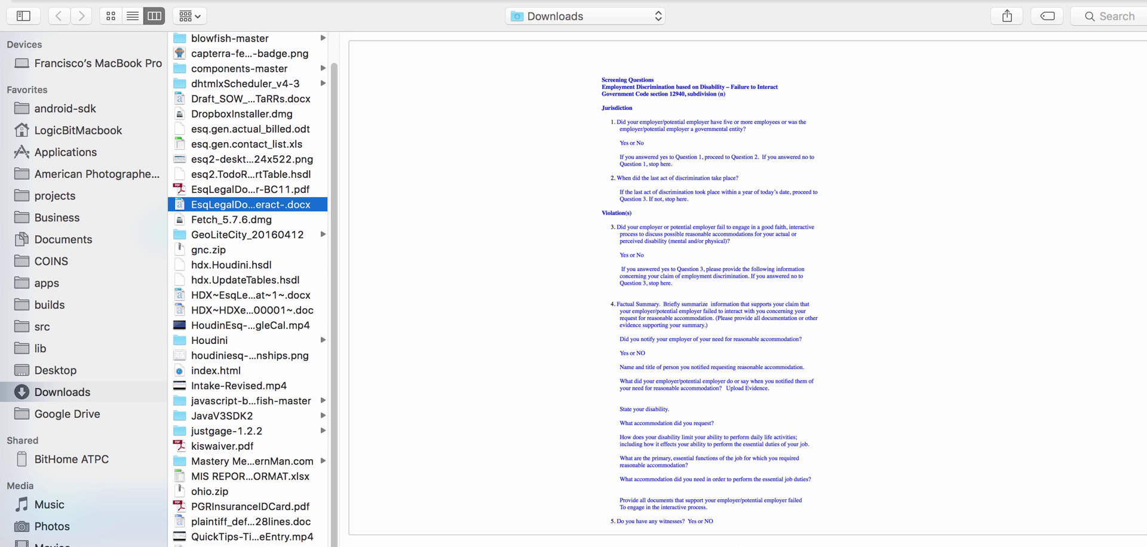
key("Return")
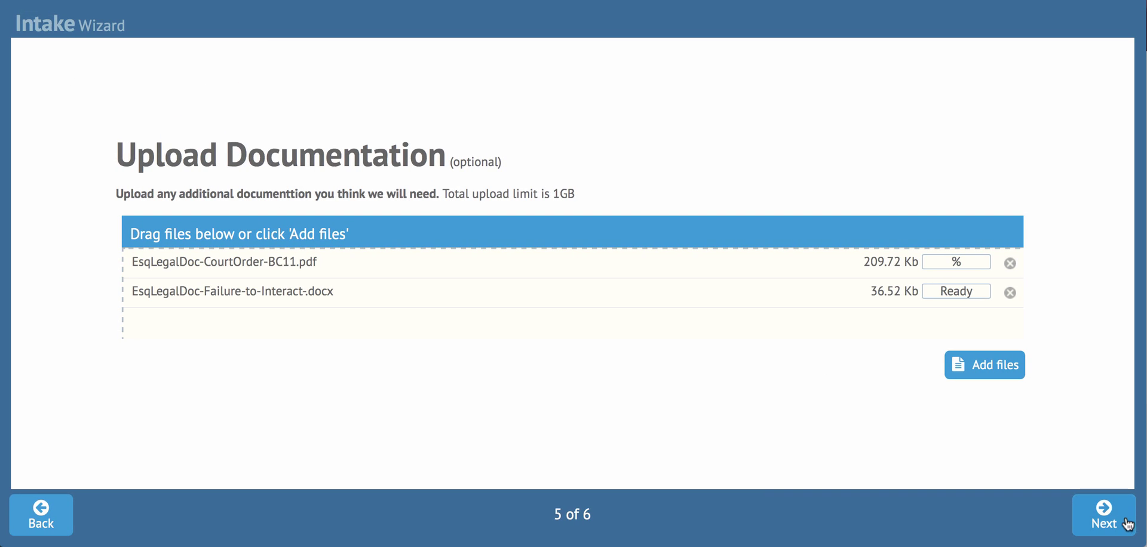
Review the entered intake information, including the contact details and documents to upload, and submit the intake.
left_click(1117, 517)
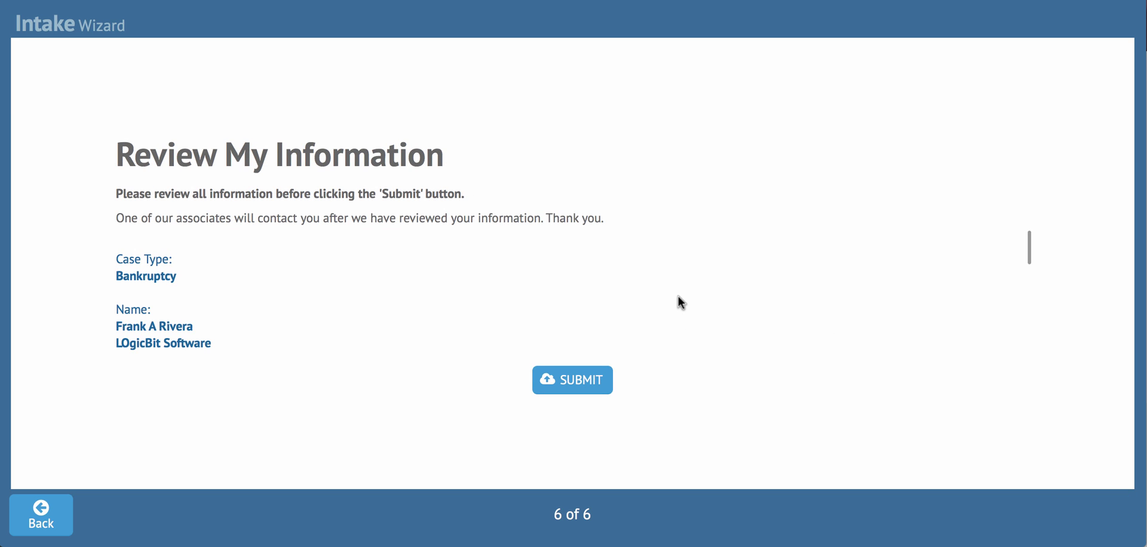
scroll(679, 296, "down", 10)
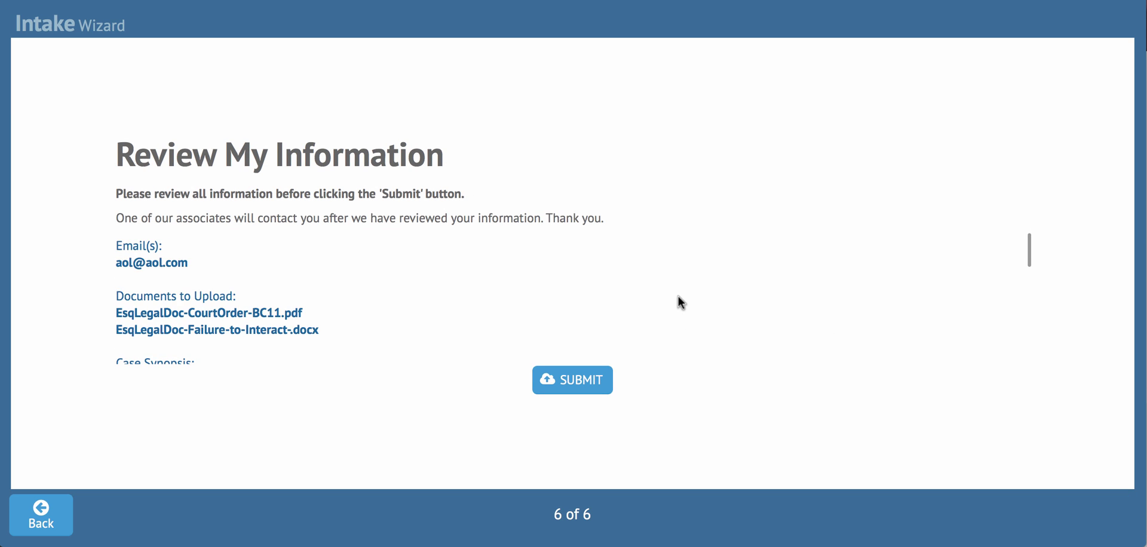
scroll(679, 296, "up", 8)
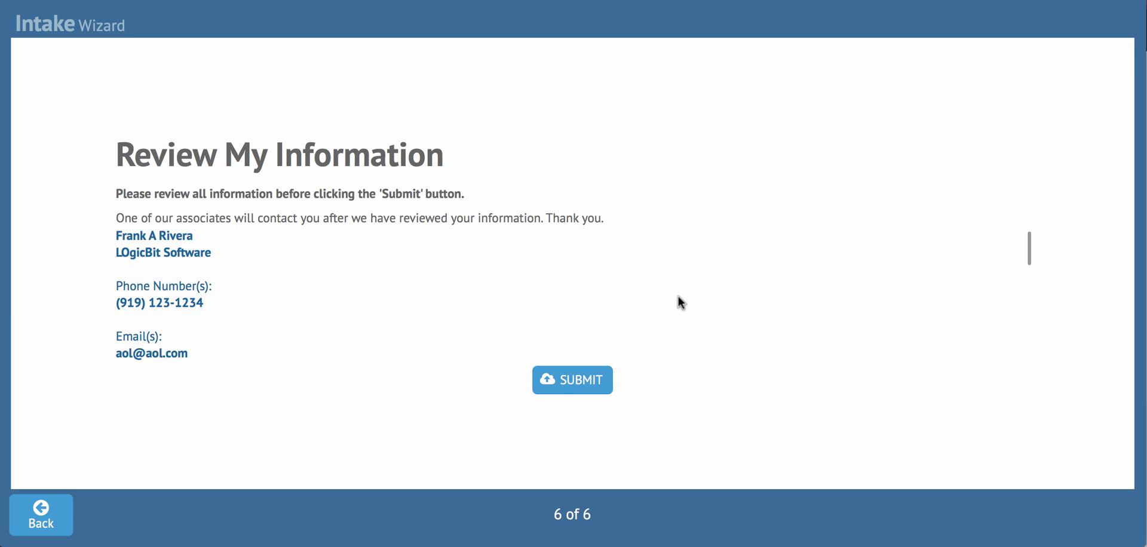
scroll(679, 296, "down", 2)
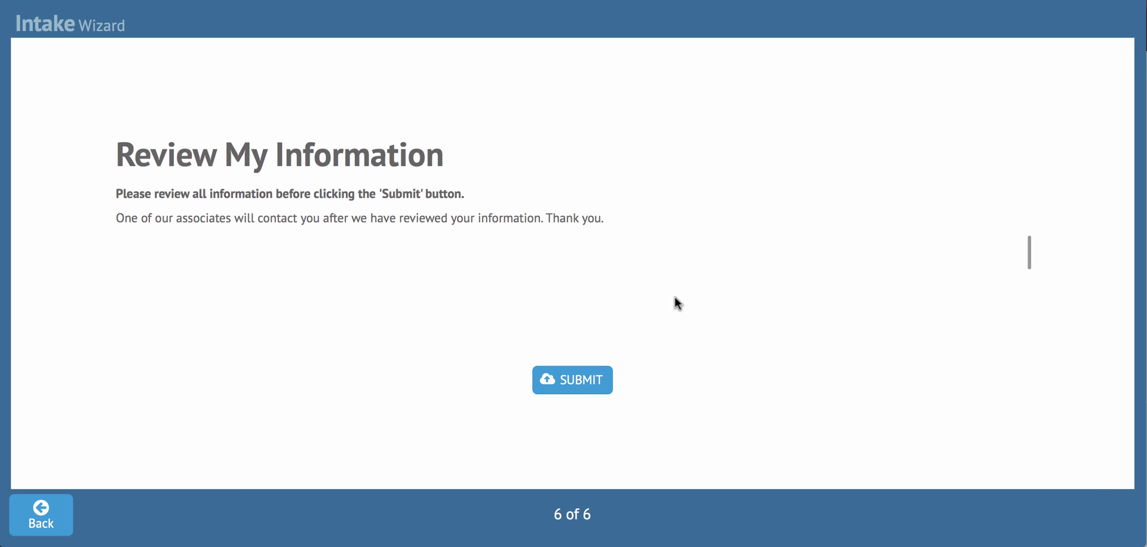
left_click(43, 514)
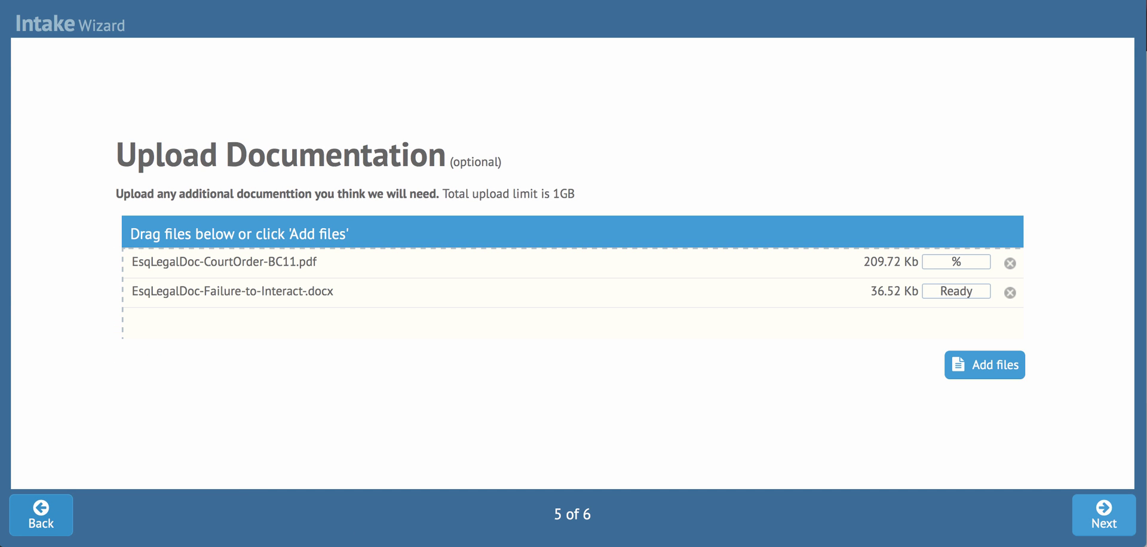
left_click(1109, 525)
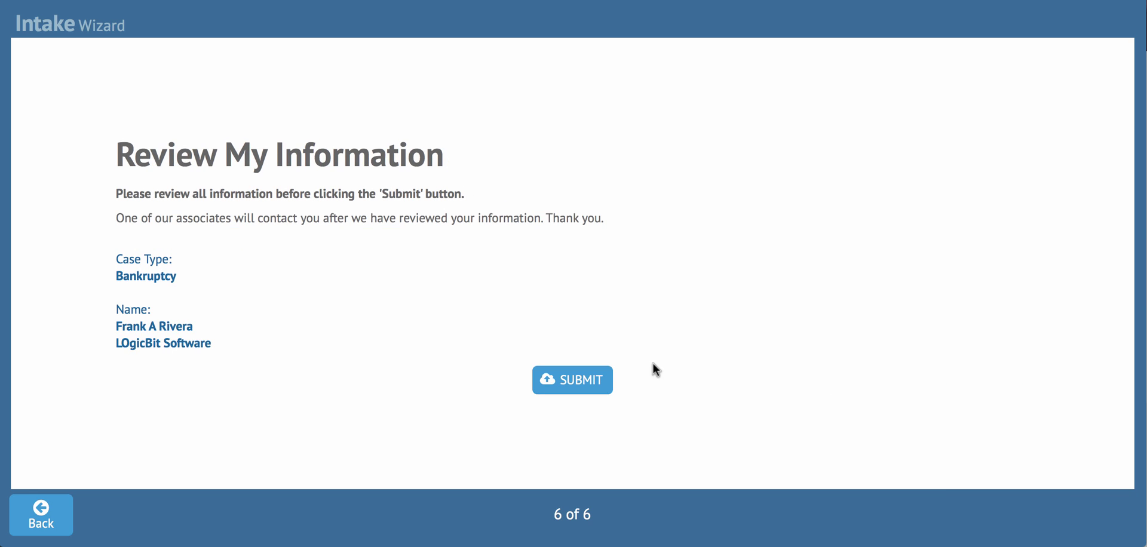
left_click(585, 392)
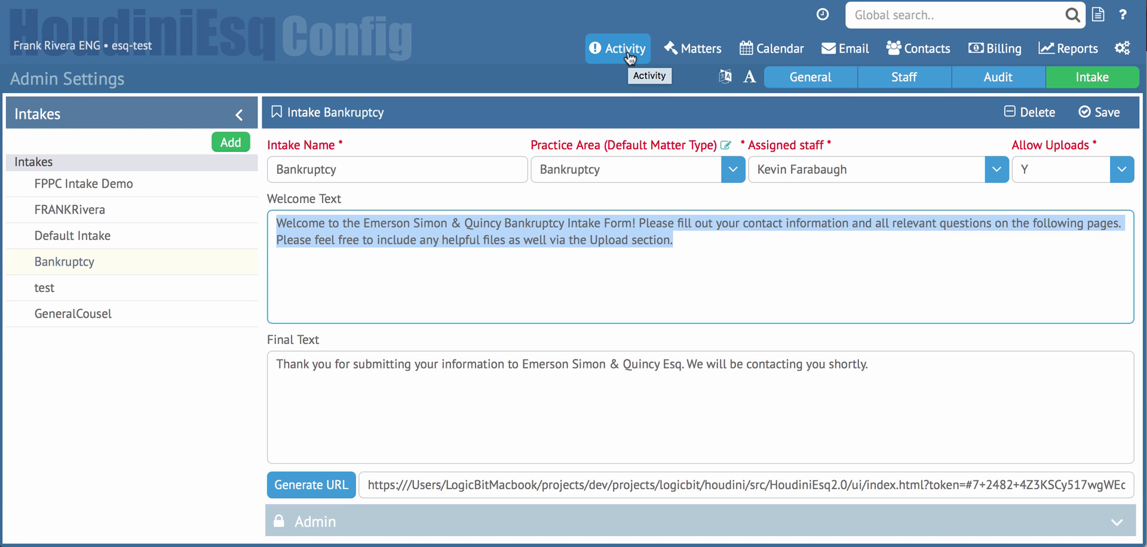
Switch to the HoudiniEsq Activity view and look through its matters and documents lists for intake records.
left_click(629, 58)
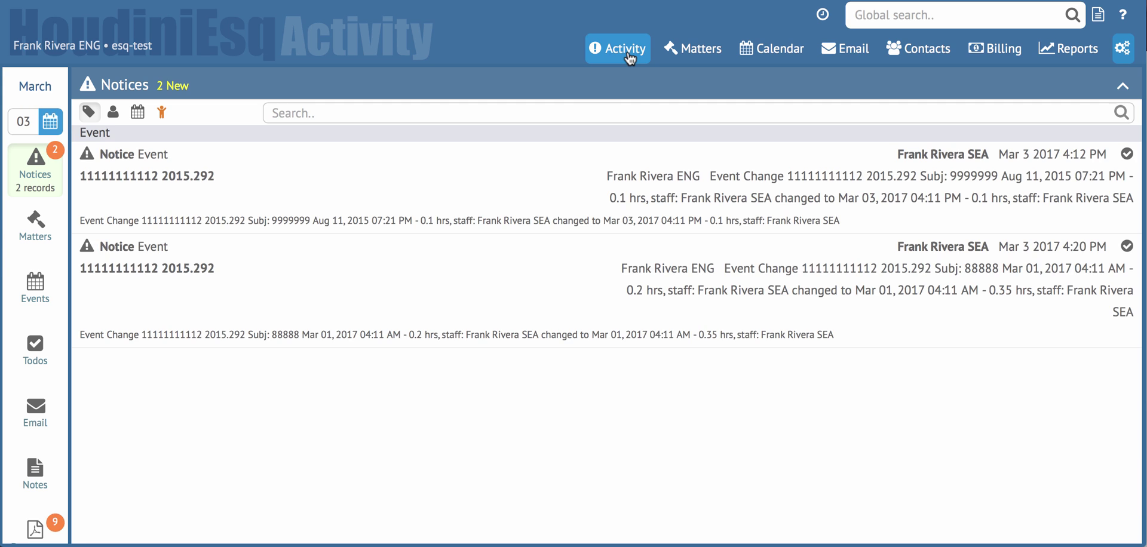
left_click(38, 237)
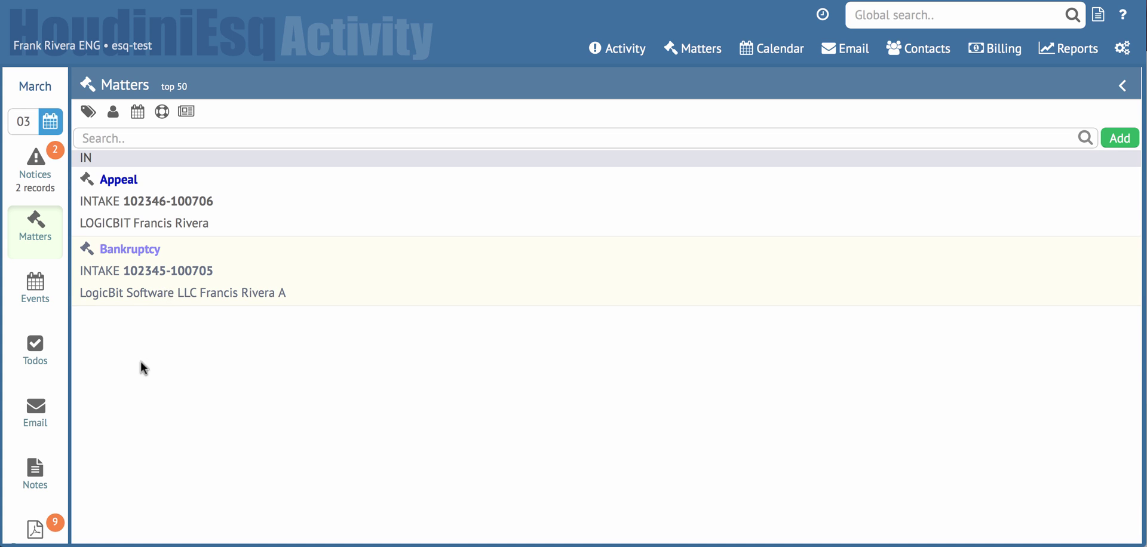
left_click(39, 528)
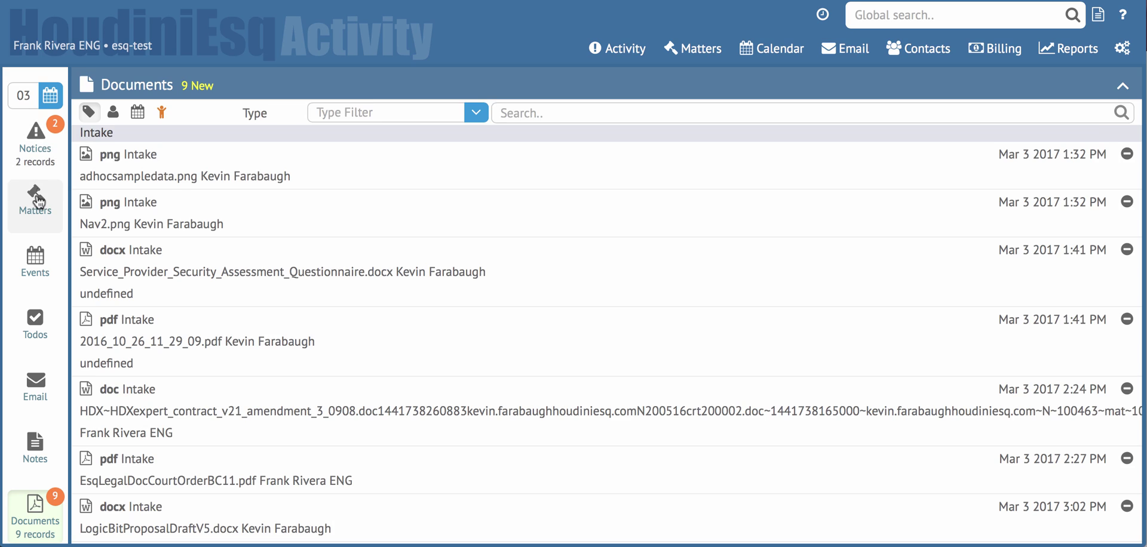
left_click(37, 199)
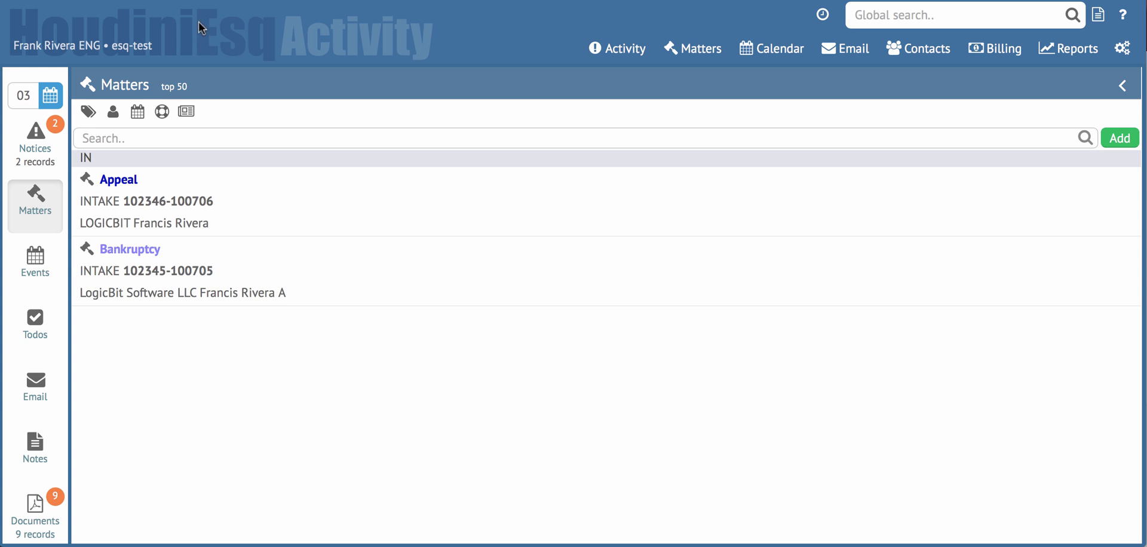
Show only intake matters across all staff in Matters and open the newly submitted Bankruptcy matter.
left_click(690, 51)
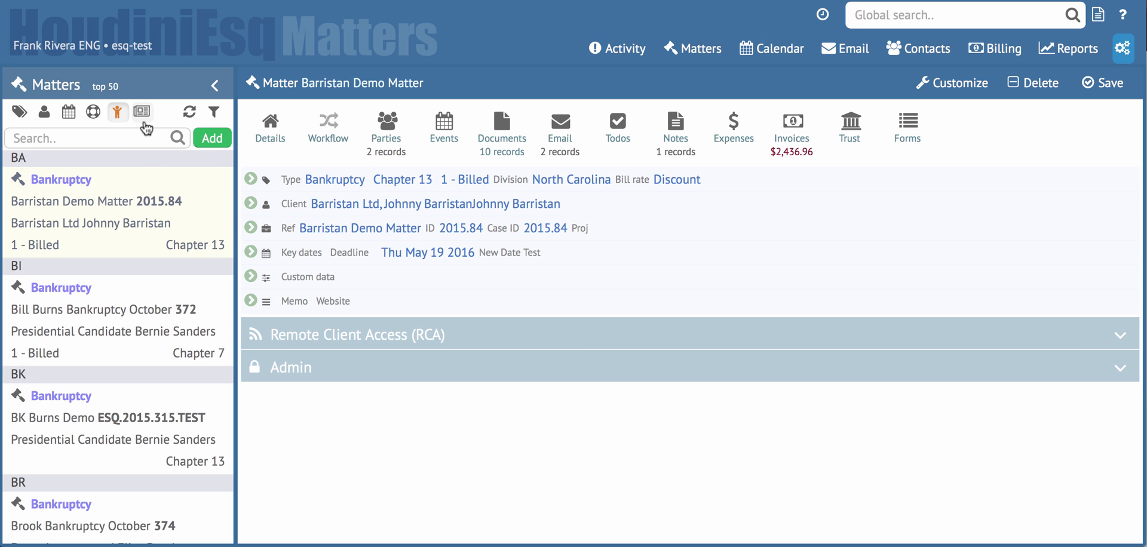
left_click(123, 115)
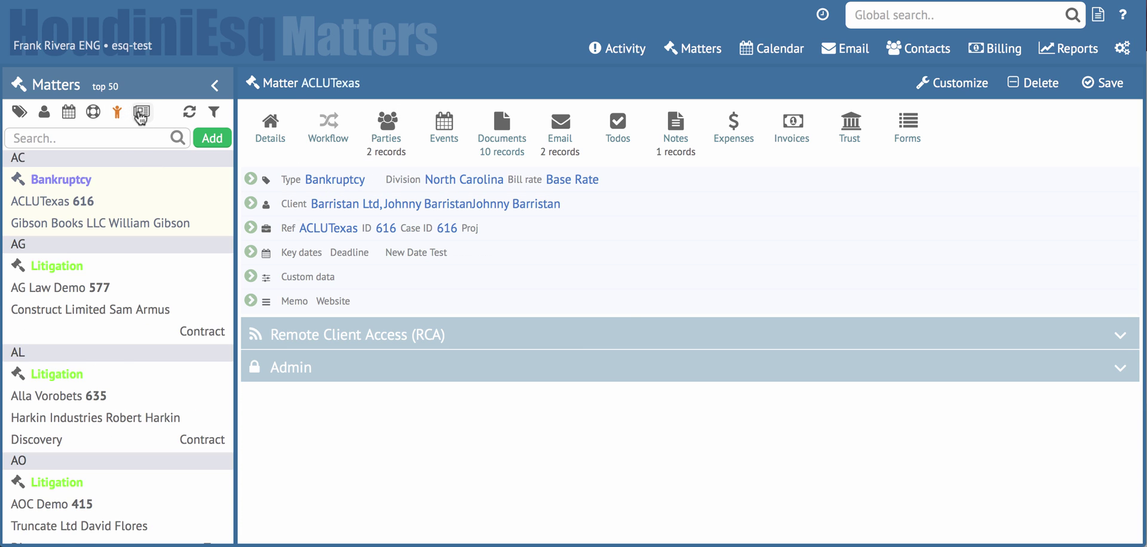
left_click(141, 114)
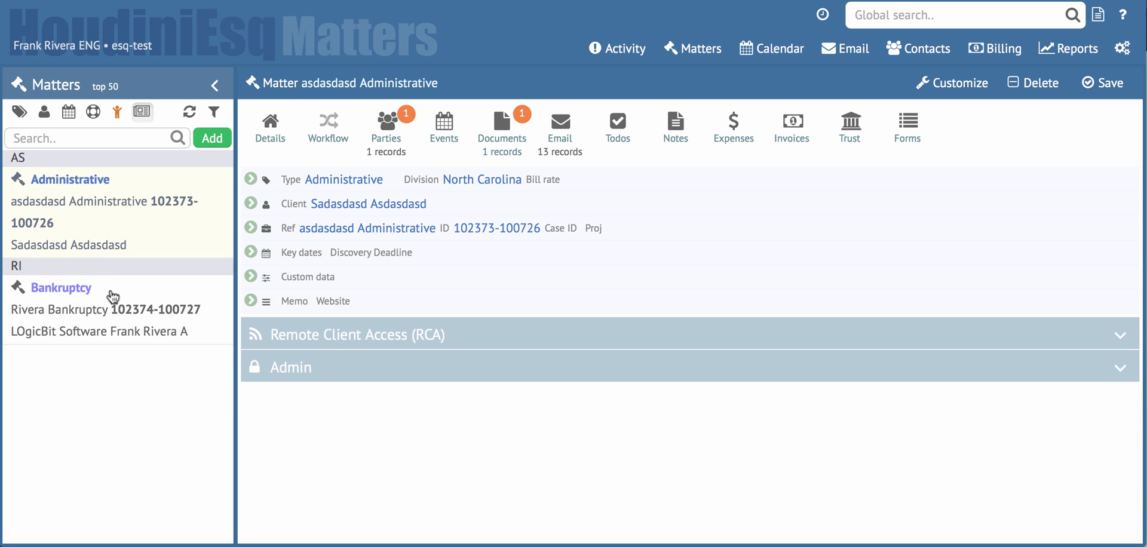
left_click(113, 296)
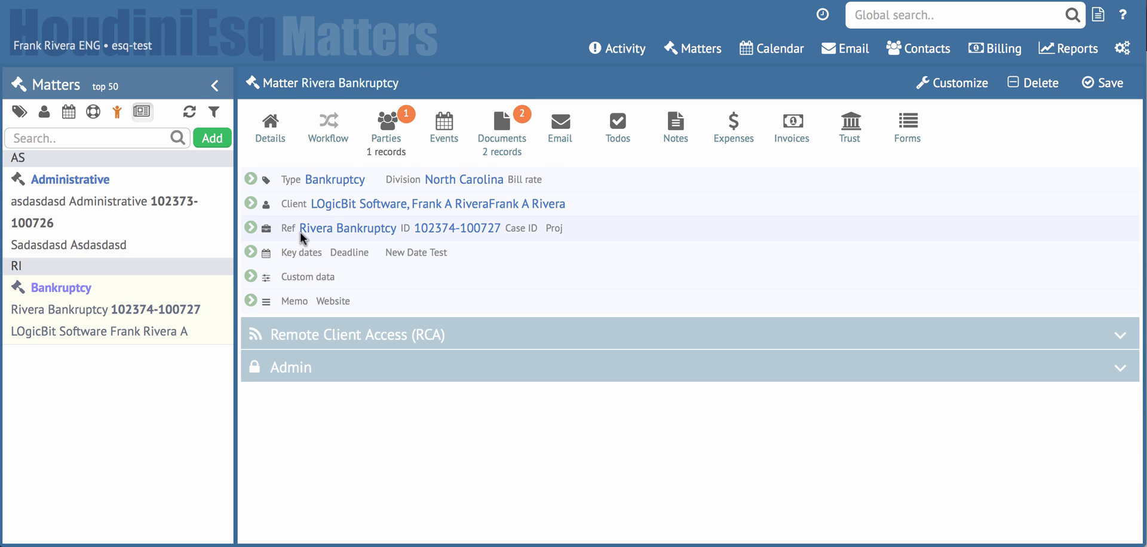
Examine the Bankruptcy matter's reference details and memo, and open its documents list to check the uploaded files.
left_click(251, 228)
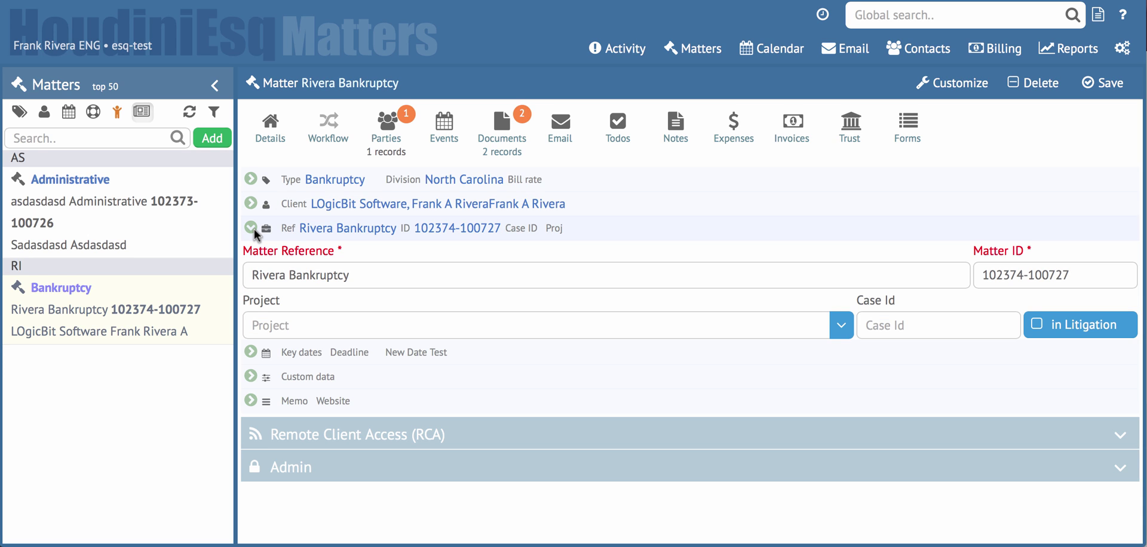
left_click(250, 400)
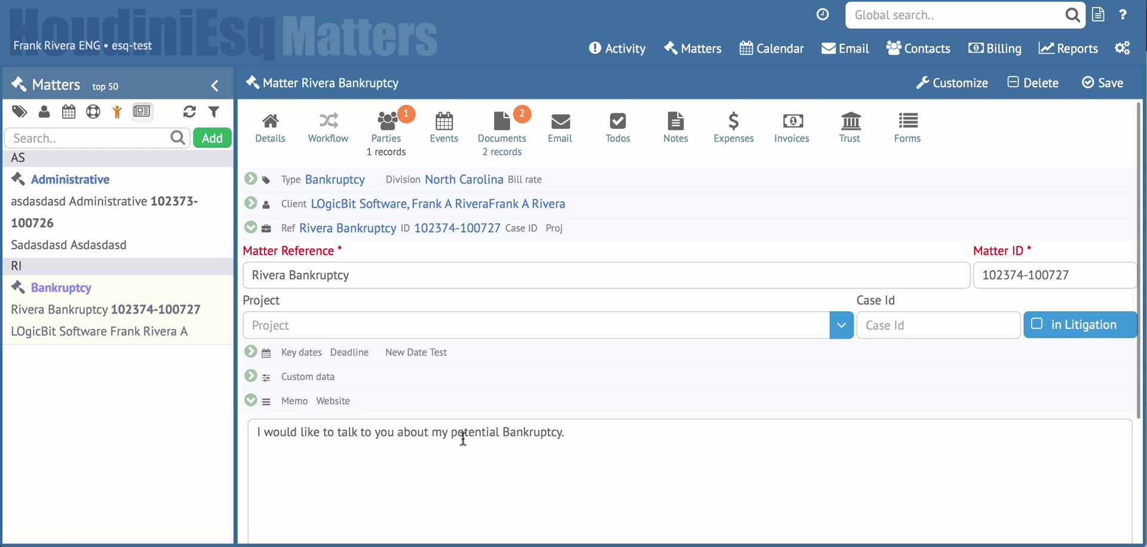
scroll(463, 439, "down", 1)
scroll(464, 442, "down", 3)
scroll(461, 439, "up", 4)
left_click(502, 147)
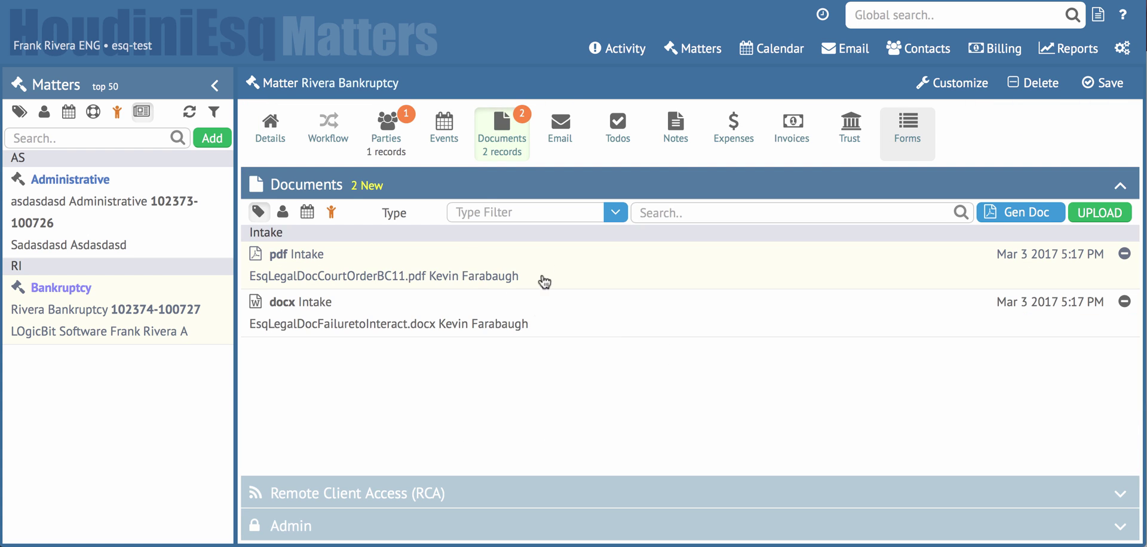